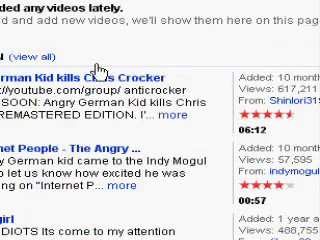
Step: View the YouTube homepage's page source with Ctrl+U
key("ctrl+u")
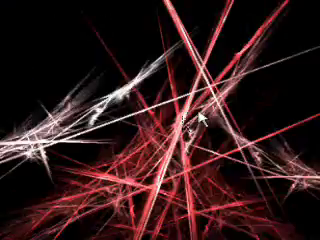
Step: Bring up the desktop context menu to create a new text document
right_click(200, 118)
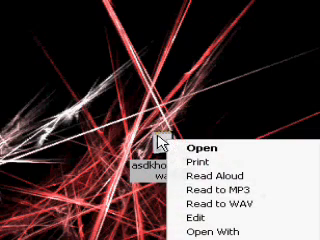
Step: Open the 'asdkhoasdfywa' text file in Notepad and reposition its window
left_click(200, 148)
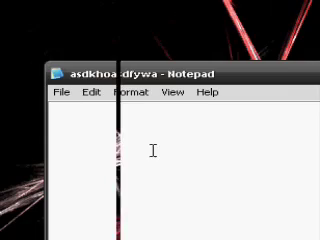
left_click_drag(152, 76, 165, 90)
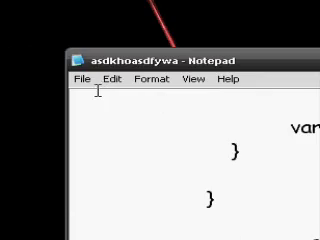
Step: Save the Notepad file as 'asdkhoasdfywa.html' on the desktop
left_click(82, 79)
left_click(110, 138)
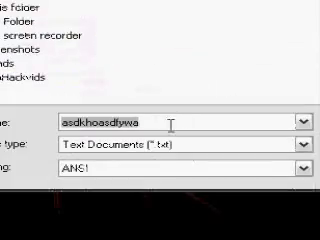
left_click(168, 122)
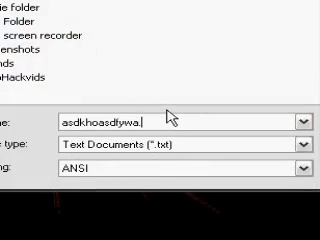
type(".")
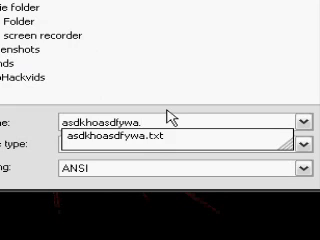
type("html")
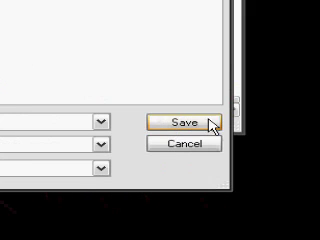
left_click(212, 124)
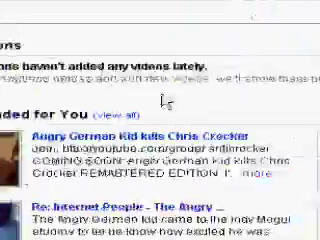
scroll(165, 100, "up", 5)
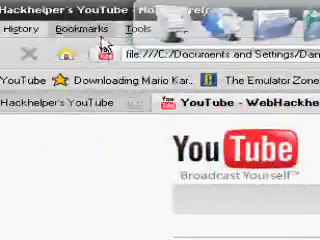
scroll(160, 125, "down", 5)
scroll(160, 125, "down", 5)
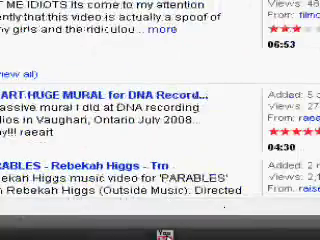
Step: Drag the YouTube page icon onto the desktop as a shortcut, then close the extra tab
left_click(160, 233)
left_click_drag(140, 72, 165, 118)
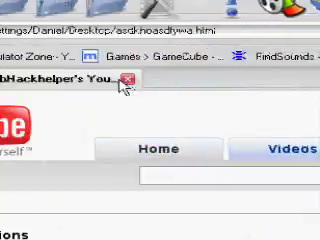
left_click(127, 80)
scroll(168, 158, "down", 5)
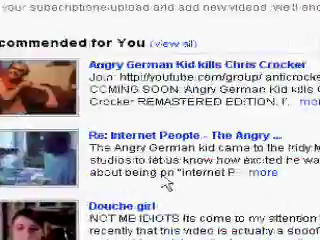
scroll(110, 175, "down", 3)
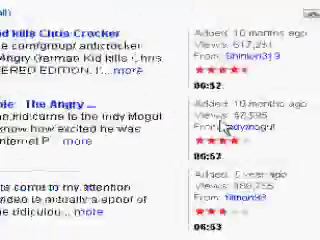
scroll(220, 125, "up", 3)
scroll(145, 155, "down", 4)
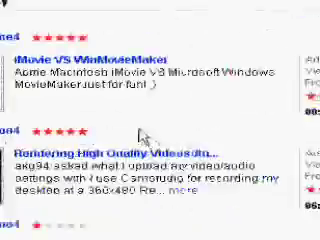